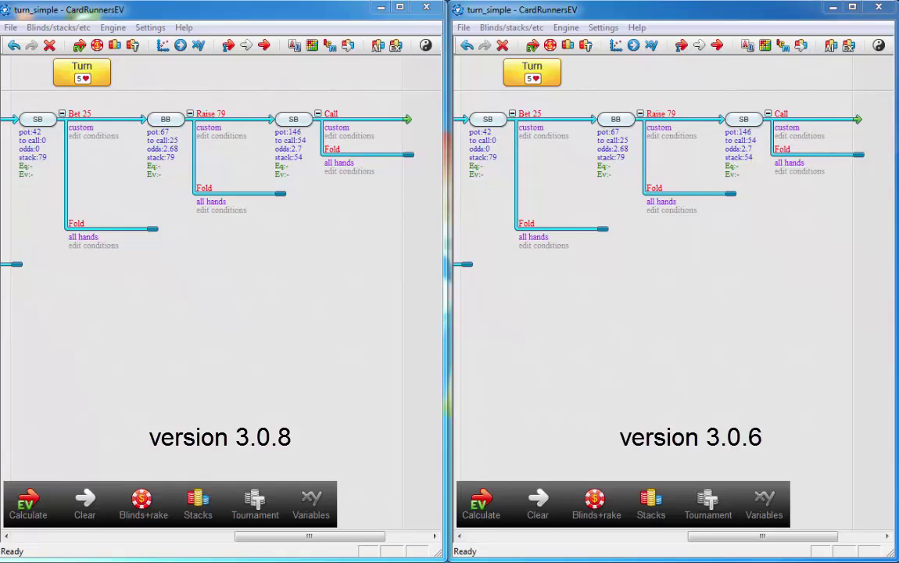
# Step: Run the Equilibrium tool on turn_simple with target dEV 0.002
pyautogui.click(426, 46)
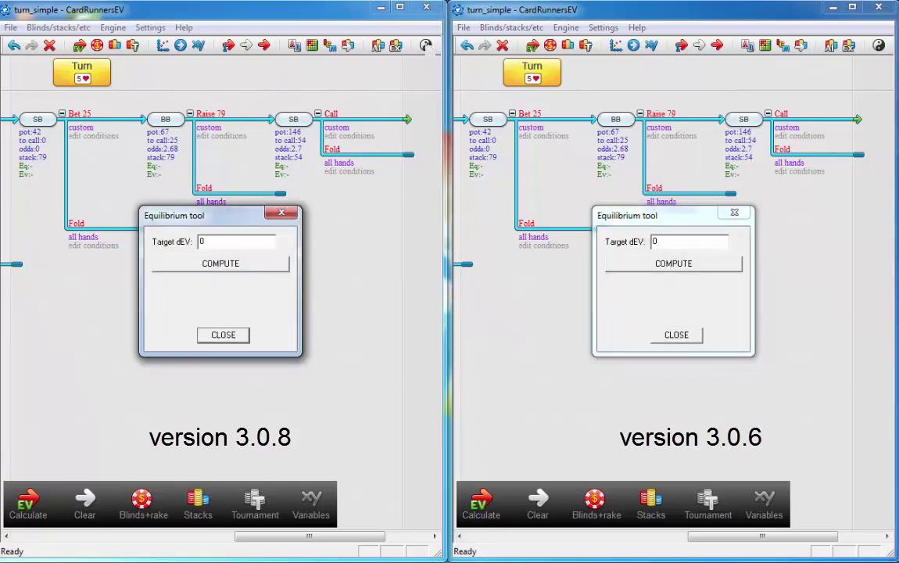
pyautogui.write('.002')
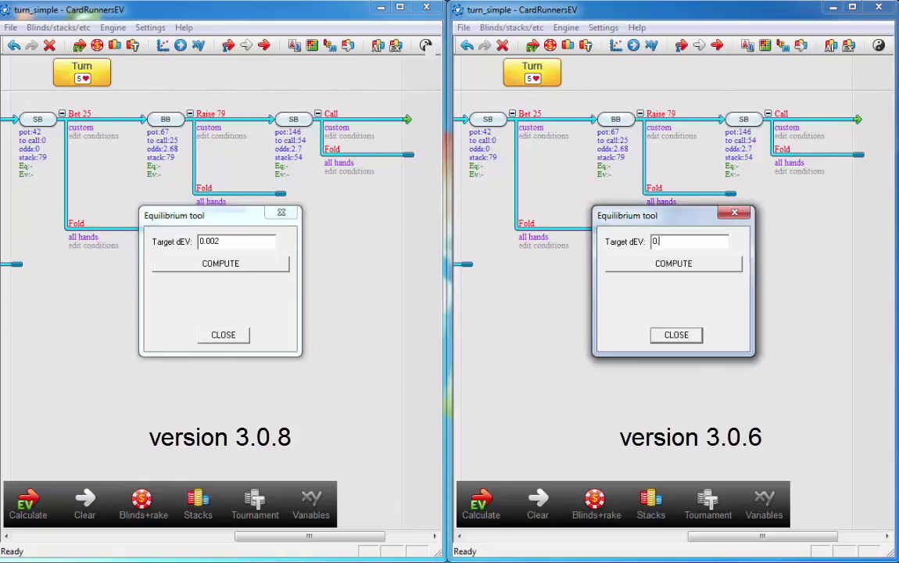
pyautogui.write('2')
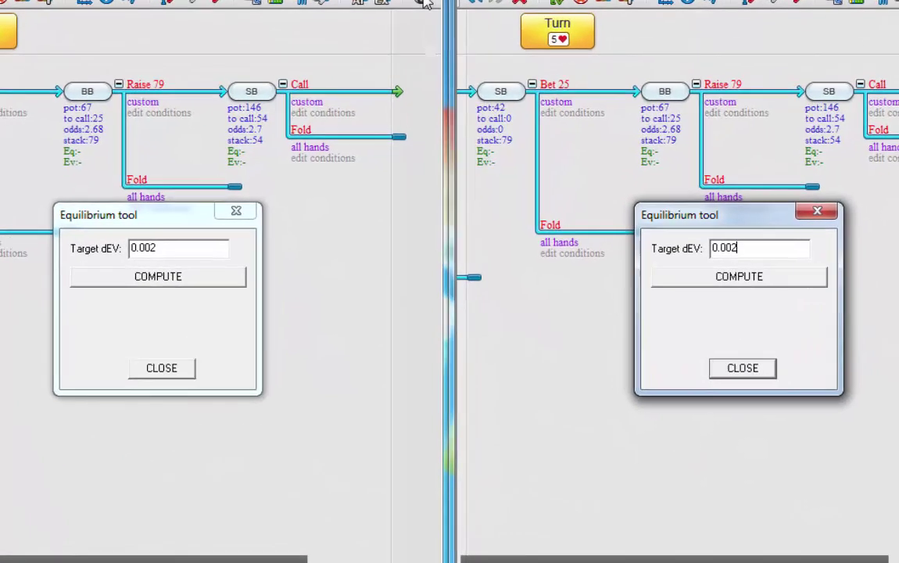
pyautogui.press('Return')
pyautogui.press('Return')
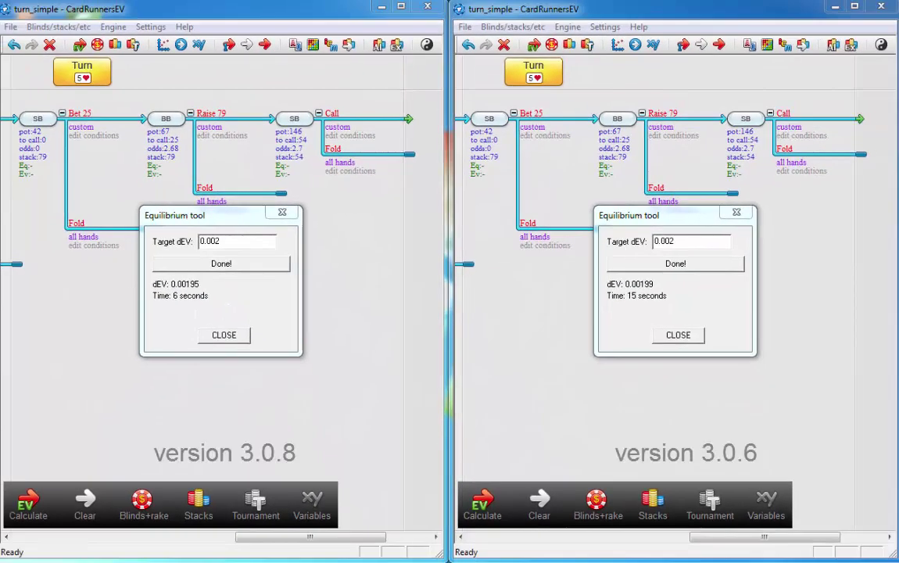
# Step: Dismiss both results and open equilibrium_sample_files\flop\flop_push_or_check in the 3.0.8 window
pyautogui.click(679, 337)
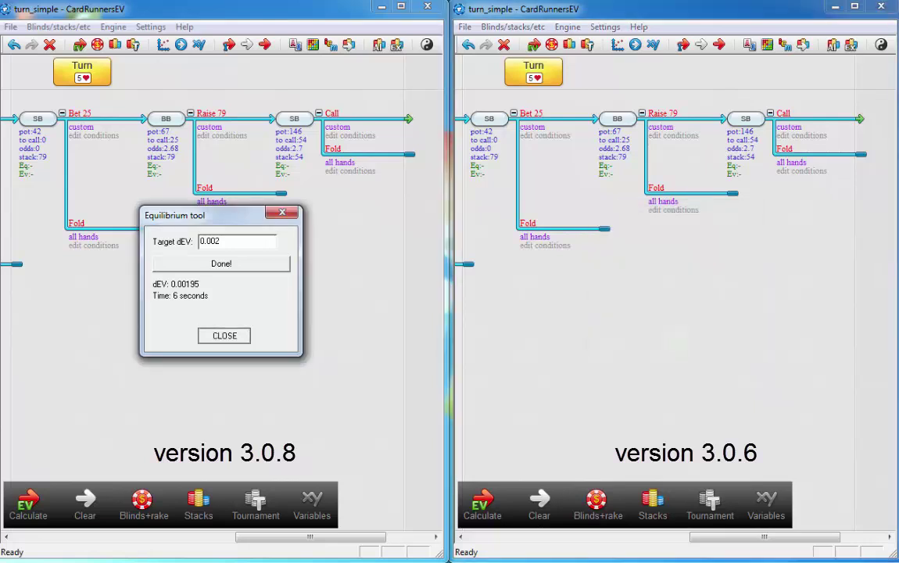
pyautogui.click(224, 335)
pyautogui.click(11, 27)
pyautogui.click(38, 58)
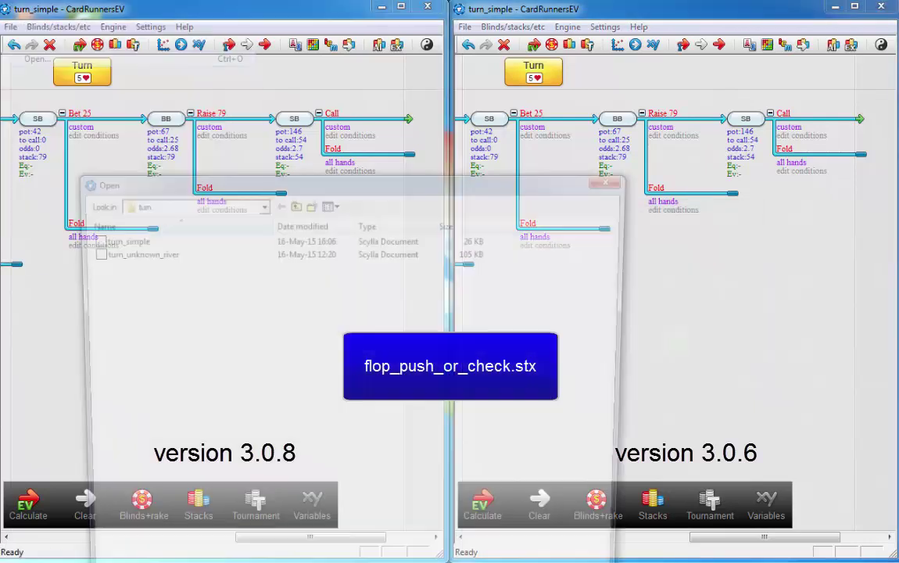
pyautogui.click(293, 201)
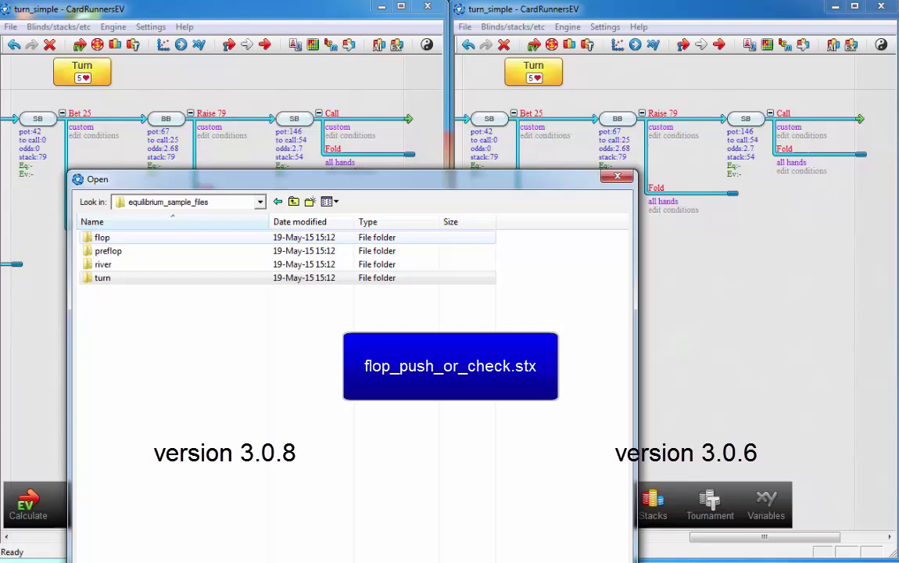
pyautogui.doubleClick(102, 236)
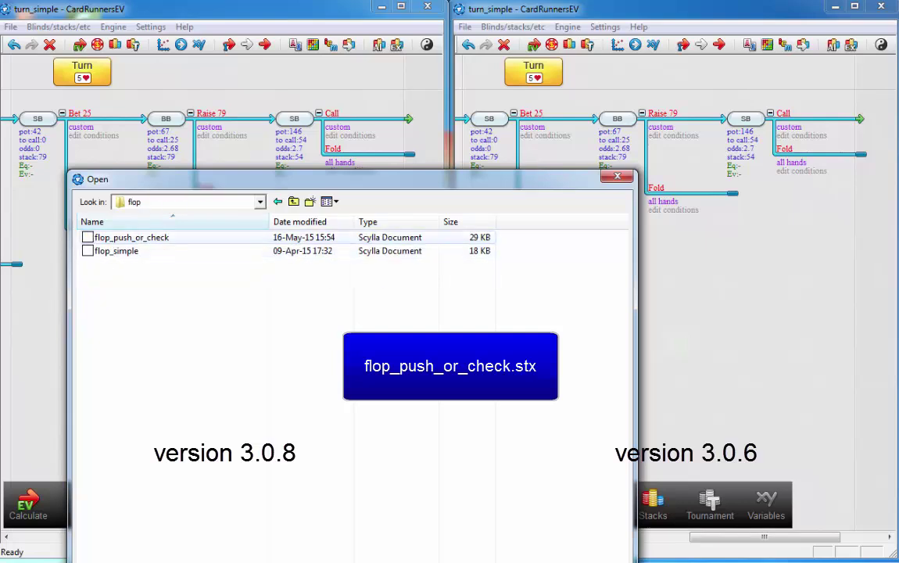
pyautogui.doubleClick(132, 237)
pyautogui.click(233, 317)
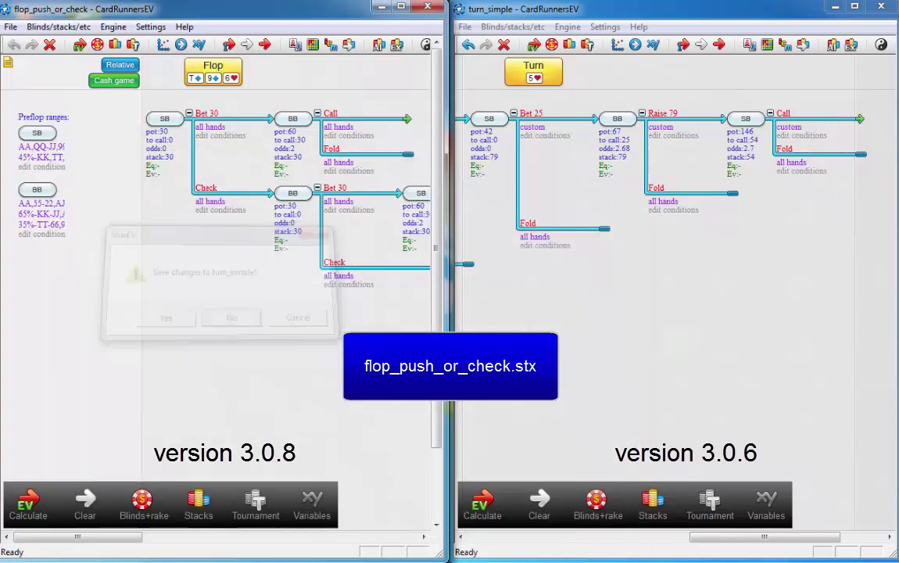
# Step: Open flop_push_or_check in the 3.0.6 window, answering the turn_simple save prompt
pyautogui.click(464, 26)
pyautogui.click(481, 59)
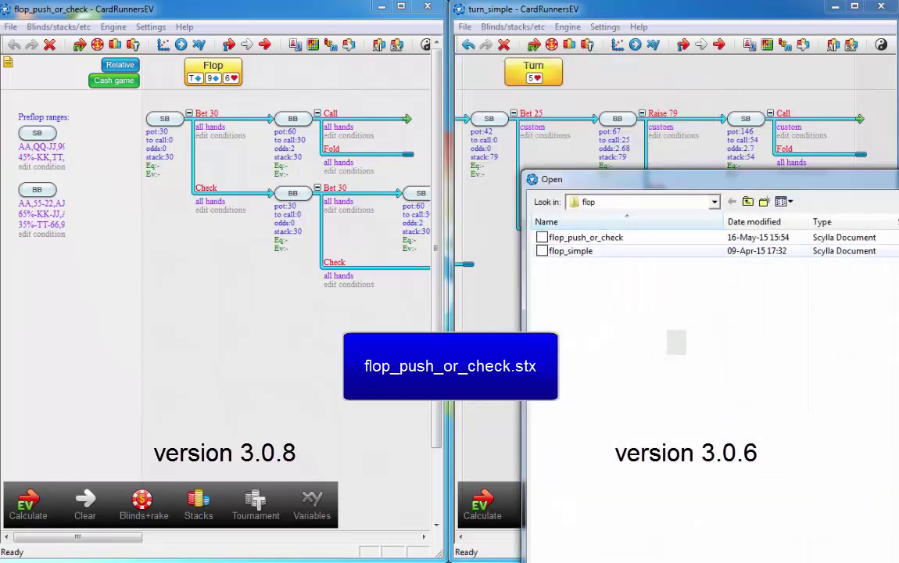
pyautogui.doubleClick(585, 237)
pyautogui.click(686, 317)
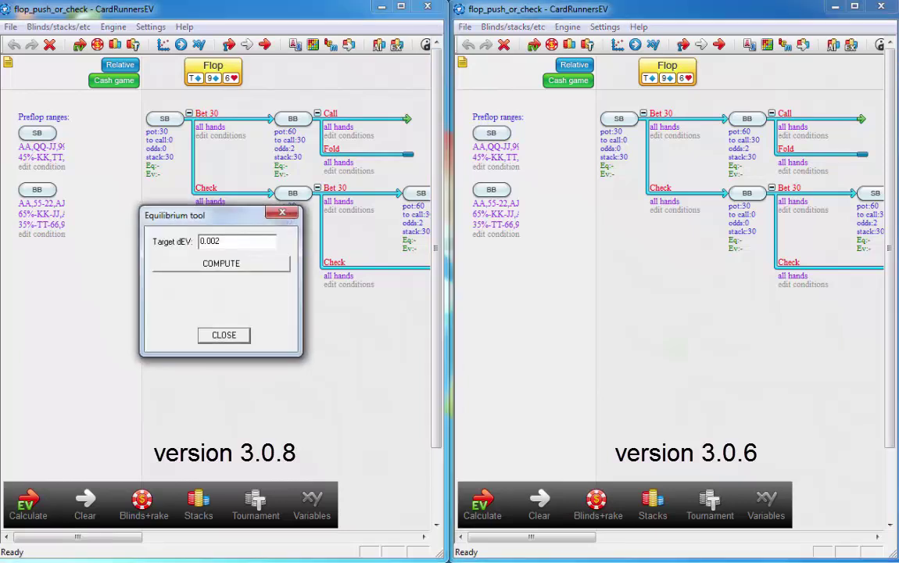
# Step: Change target dEV from 0.002 to 0.1 in both windows and start both computations
pyautogui.moveTo(208, 241); pyautogui.dragTo(220, 242)
pyautogui.write('1')
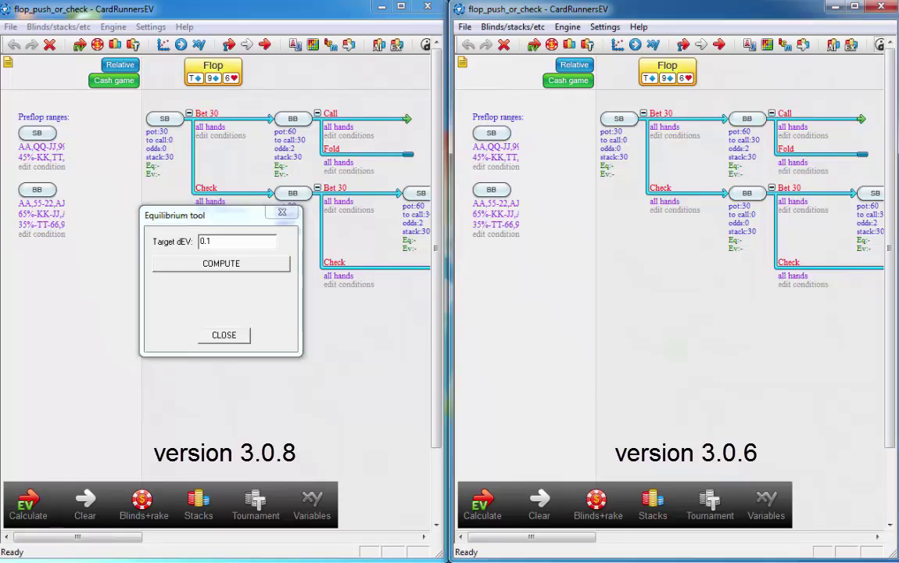
pyautogui.hotkey('shift', 'End')
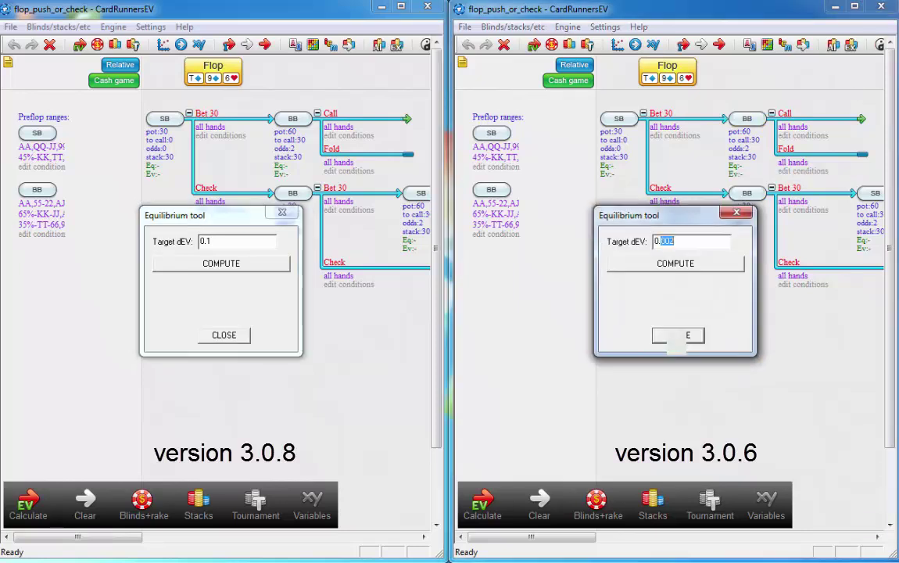
pyautogui.write('1')
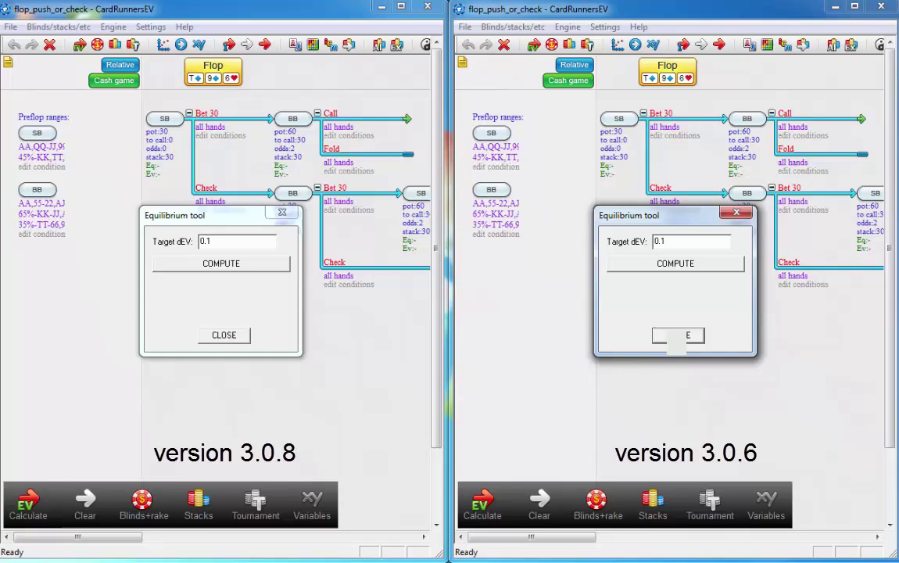
pyautogui.press('Return')
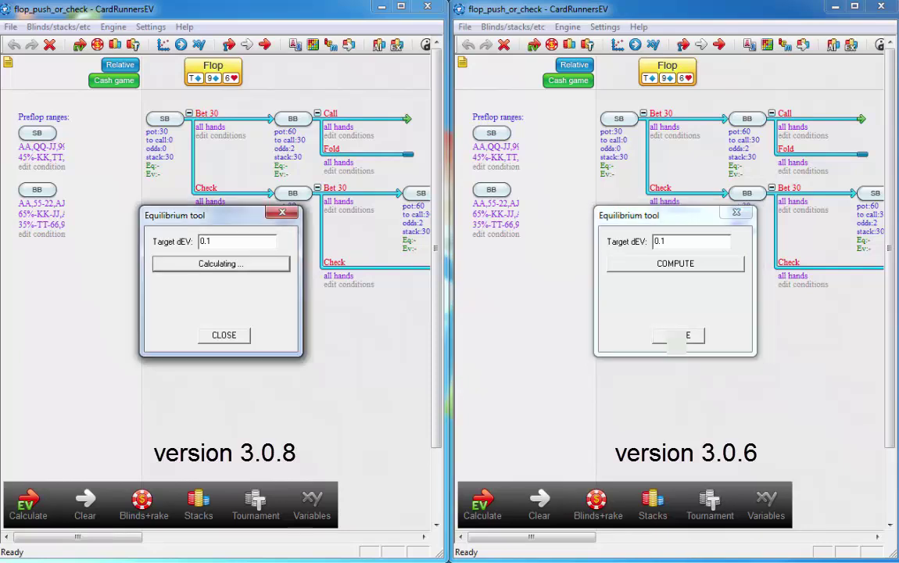
pyautogui.press('Return')
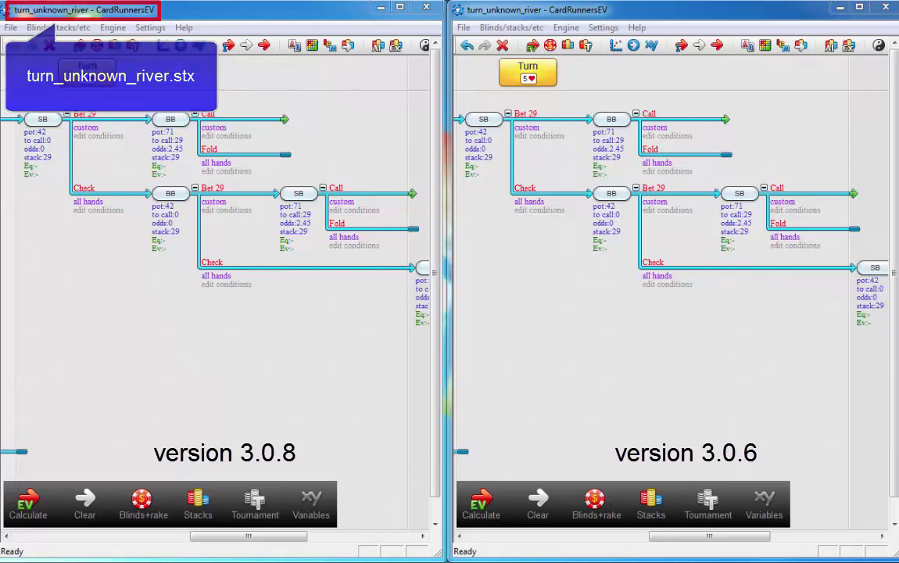
# Step: Compute the 3.0.6 equilibrium for turn_unknown_river at target dEV 0.01
pyautogui.click(878, 45)
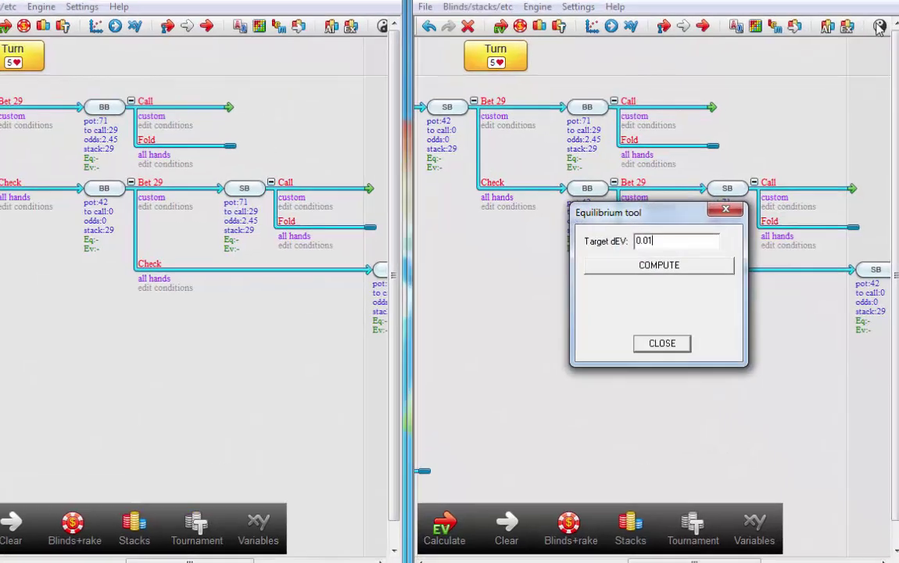
pyautogui.press('Return')
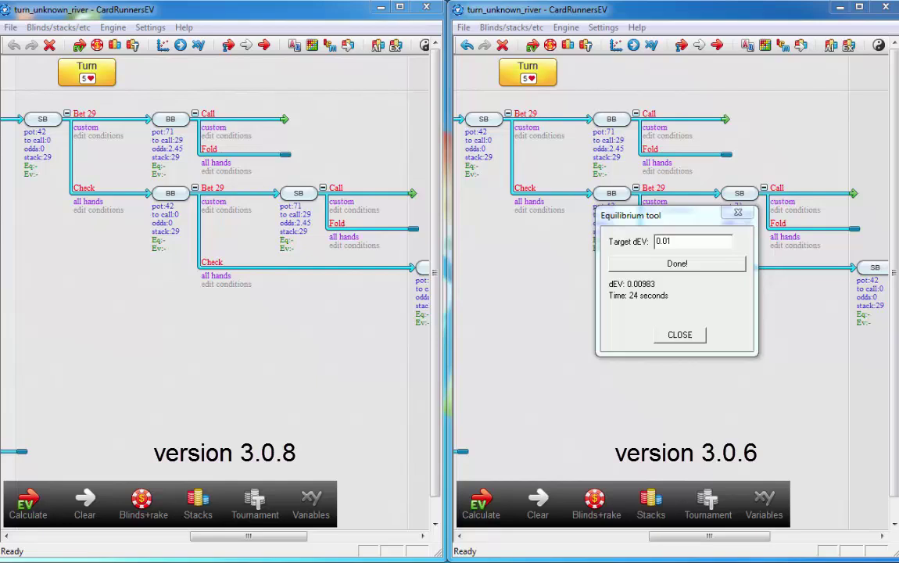
# Step: Compute the 3.0.8 equilibrium for turn_unknown_river at target dEV 0.01
pyautogui.click(422, 47)
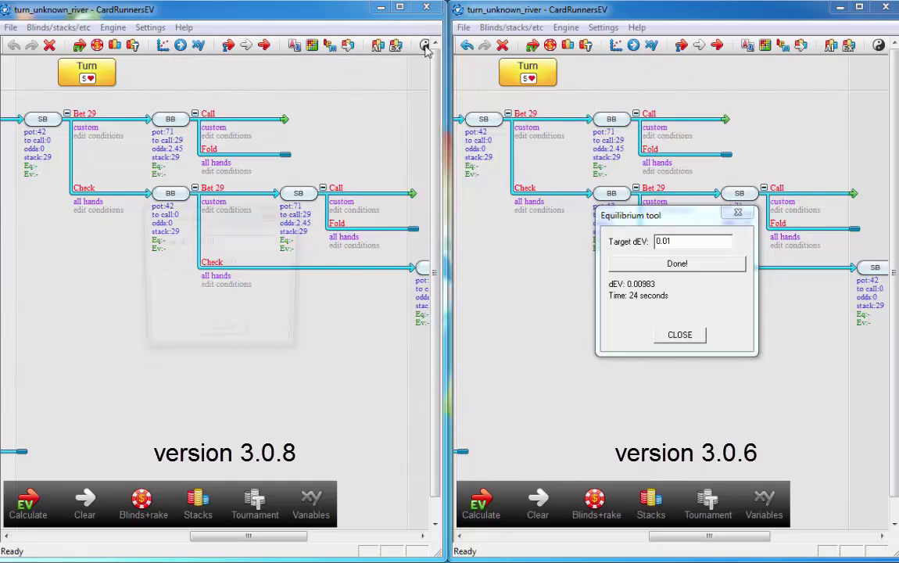
pyautogui.press('Return')
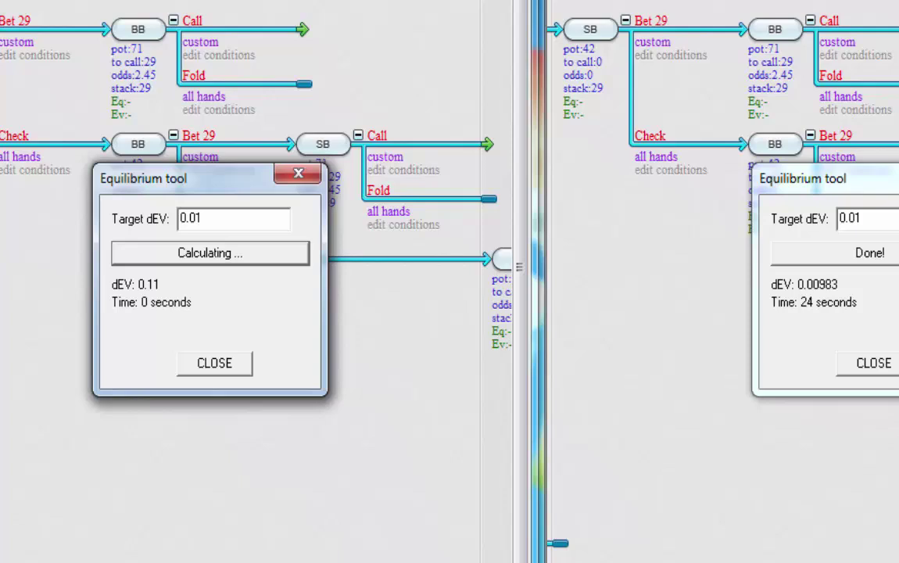